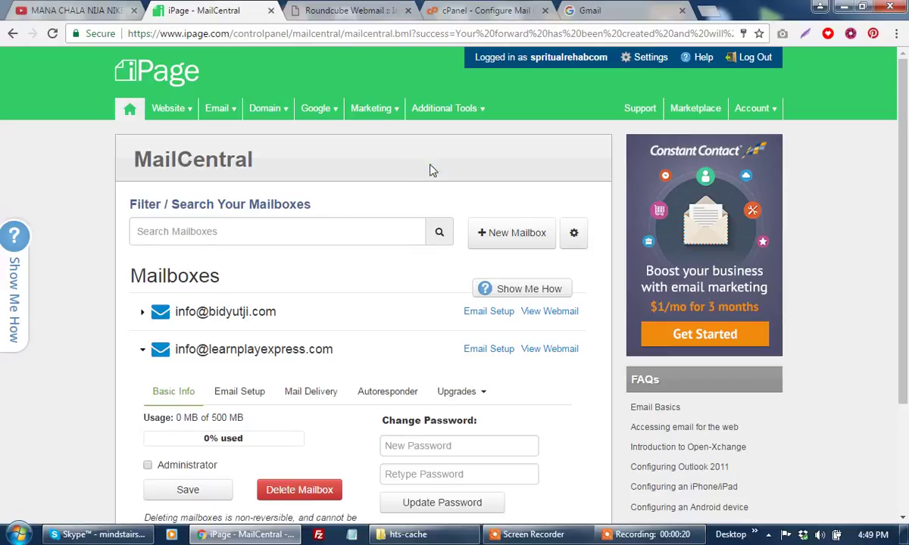
Leave MailCentral and return to the iPage Control Panel home page via the logo.
{"action": "scroll", "coordinate": [428, 169], "scroll_direction": "down", "scroll_amount": 2}
{"action": "scroll", "coordinate": [433, 174], "scroll_direction": "up", "scroll_amount": 1}
{"action": "scroll", "coordinate": [429, 171], "scroll_direction": "up", "scroll_amount": 2}
{"action": "left_click", "coordinate": [182, 91]}
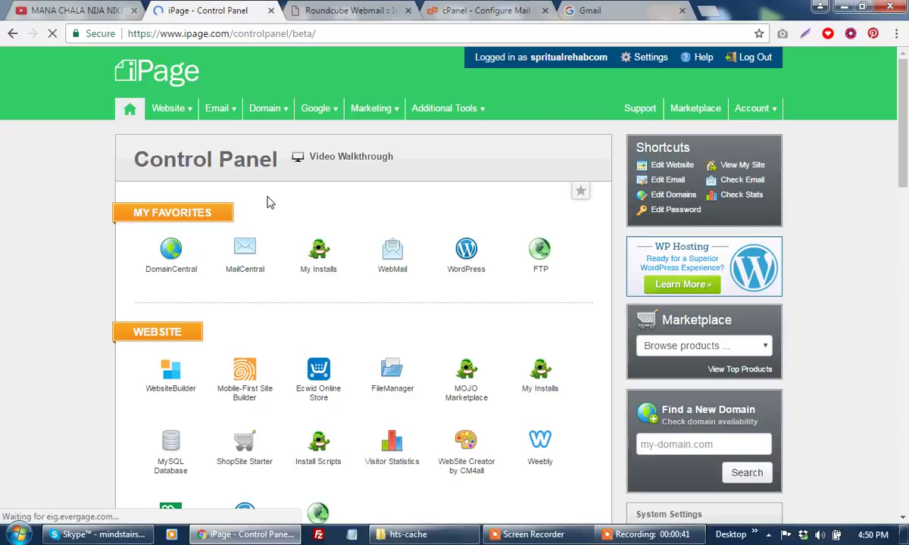
Open Email > MailCentral to list the two existing info mailboxes.
{"action": "mouse_move", "coordinate": [237, 107]}
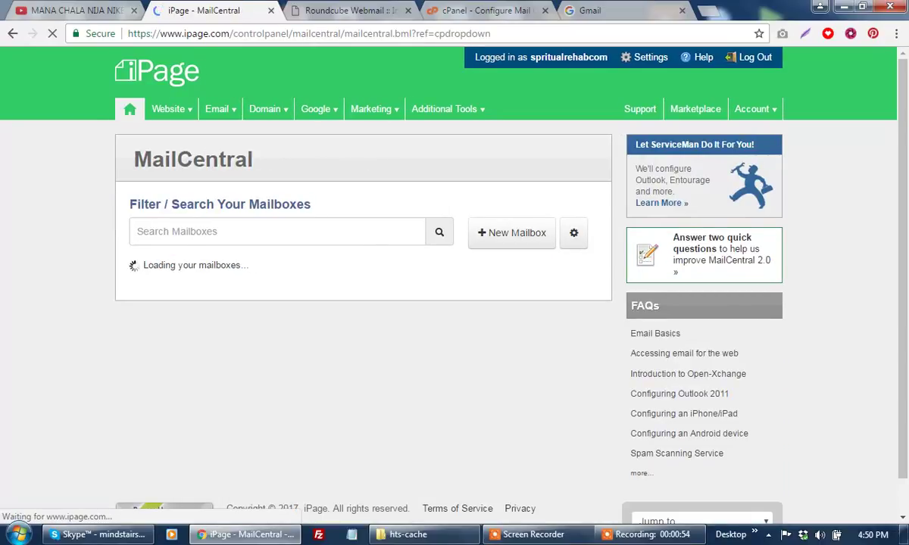
{"action": "left_click", "coordinate": [681, 539]}
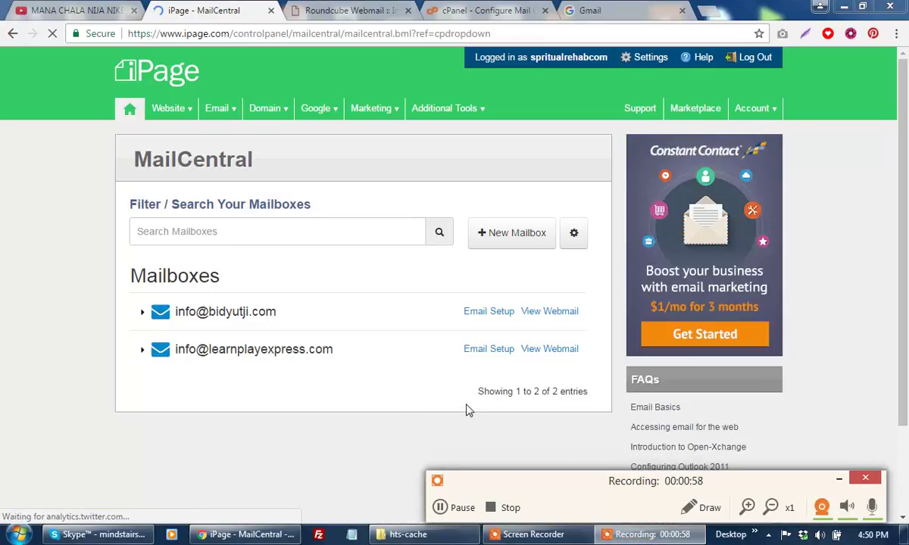
{"action": "left_click", "coordinate": [703, 336]}
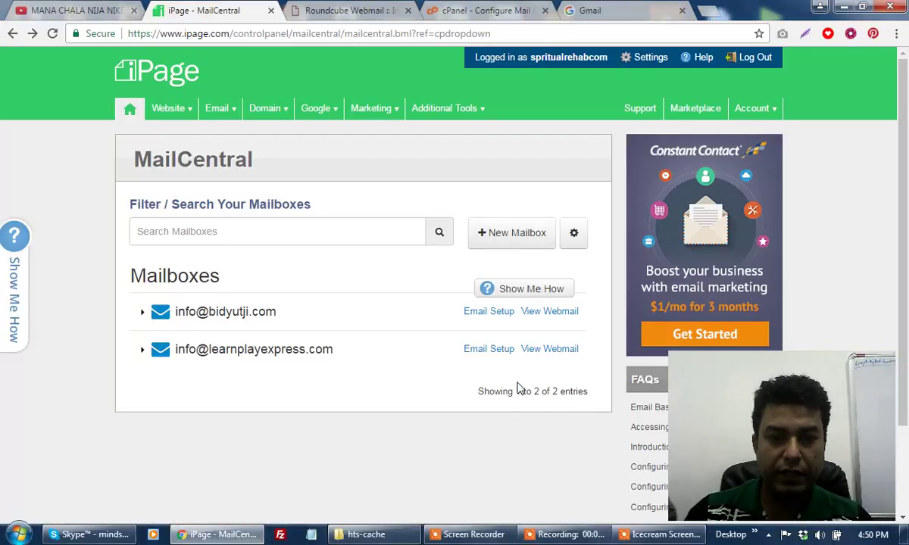
{"action": "left_click", "coordinate": [521, 240]}
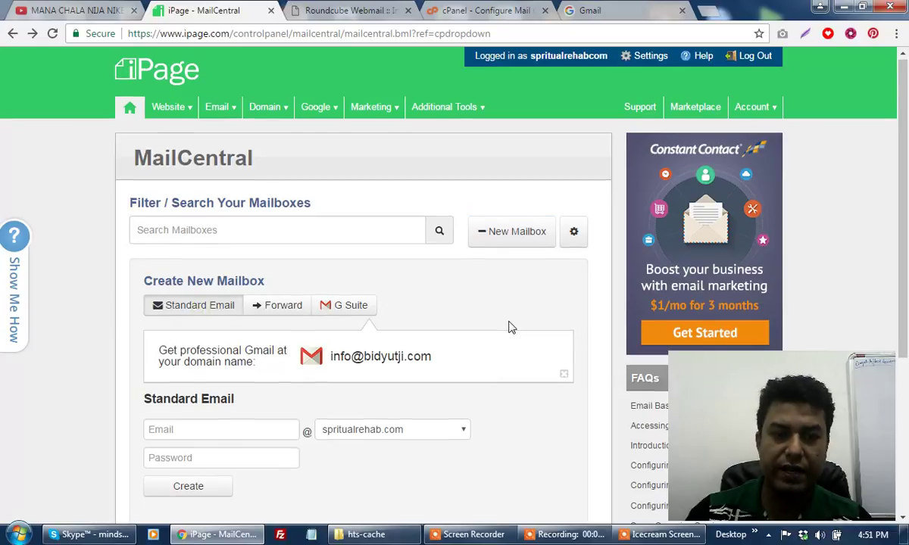
{"action": "scroll", "coordinate": [303, 296], "scroll_direction": "down", "scroll_amount": 2}
{"action": "left_click", "coordinate": [238, 291]}
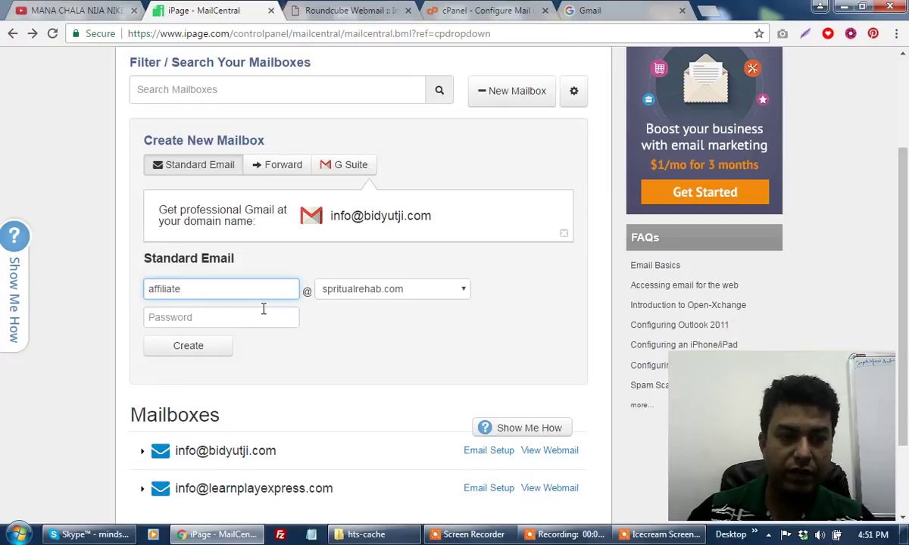
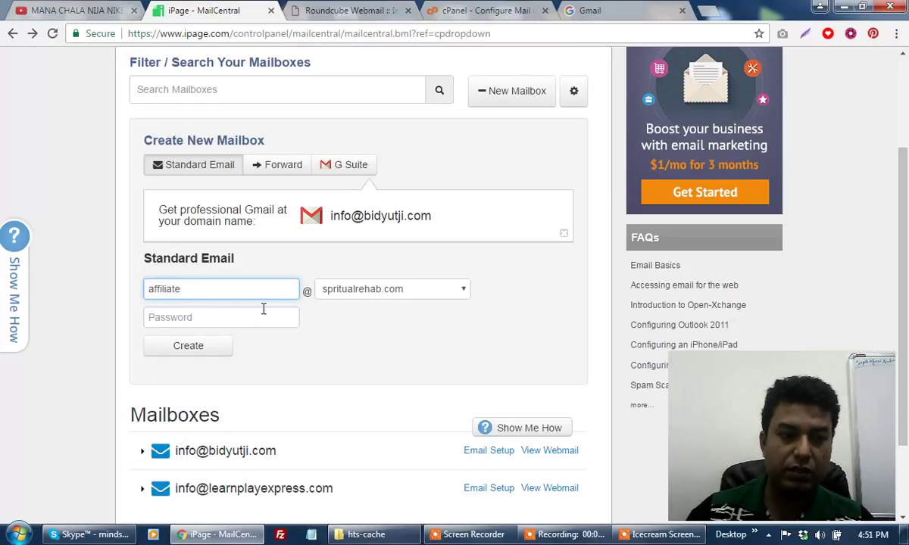
{"action": "left_click", "coordinate": [369, 295]}
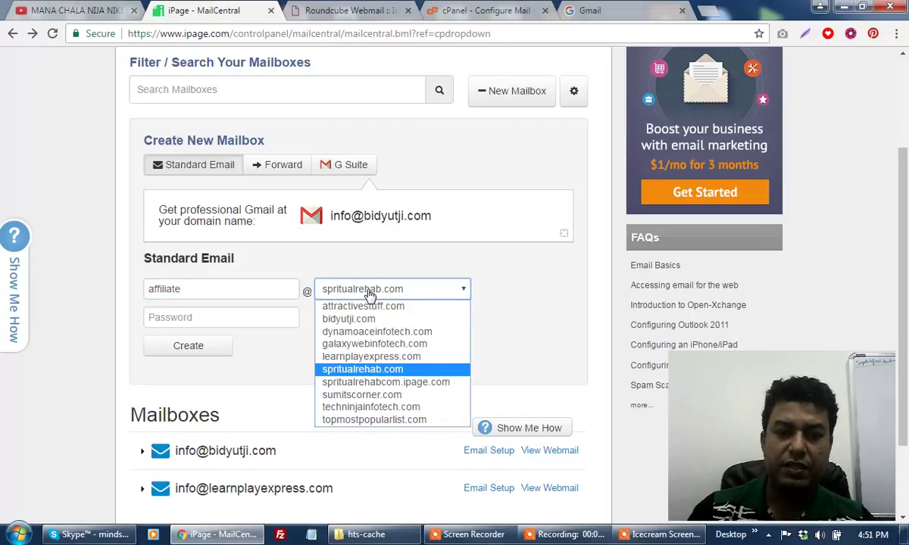
{"action": "left_click", "coordinate": [358, 321]}
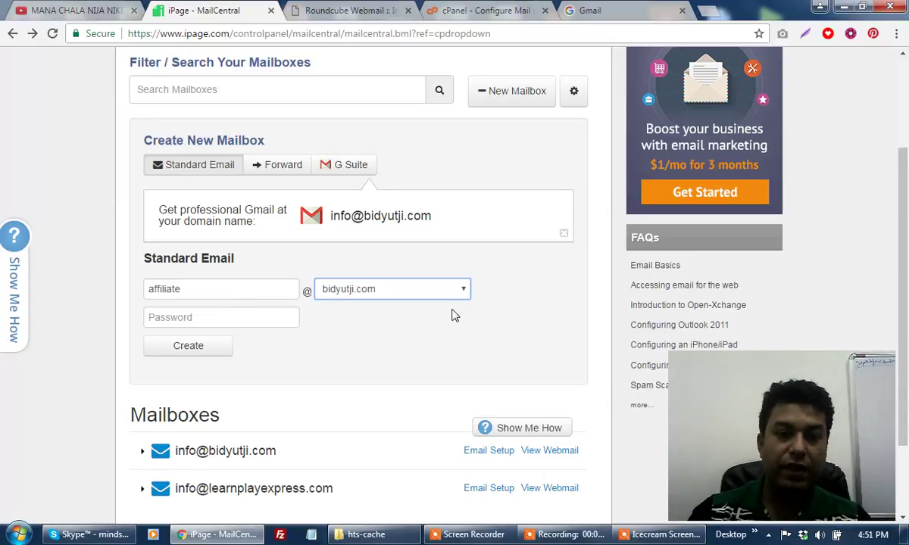
Enter a mailbox password and submit; iPage rejects it as too weak.
{"action": "left_click", "coordinate": [221, 321]}
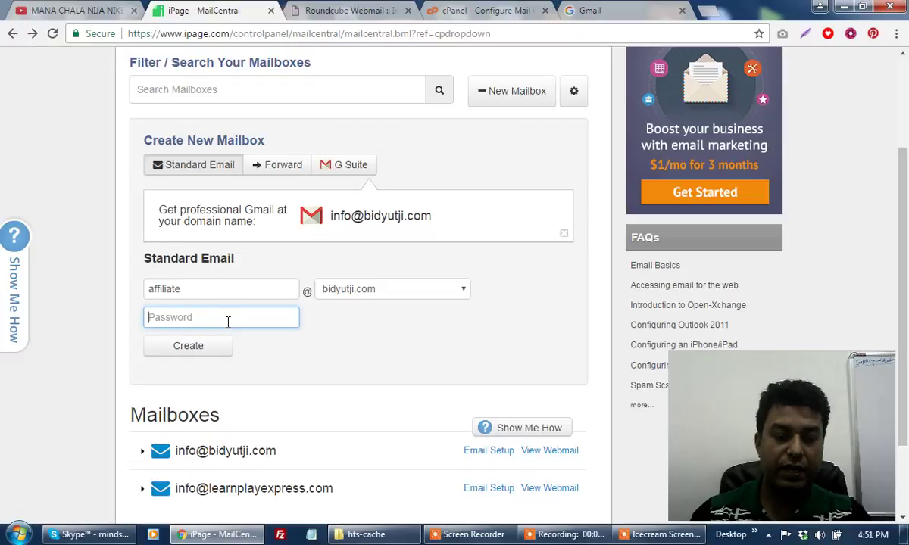
{"action": "type", "text": "•••••••"}
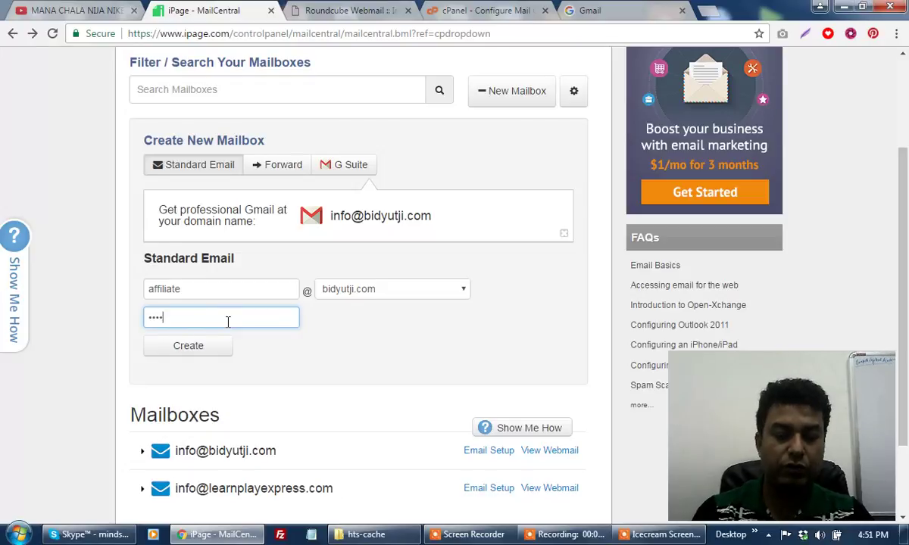
{"action": "type", "text": "••••"}
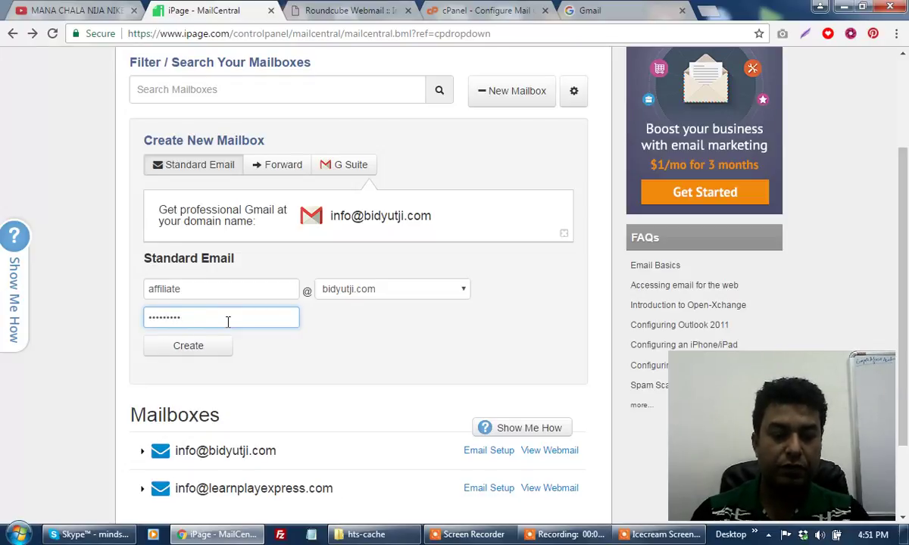
{"action": "left_click", "coordinate": [189, 347]}
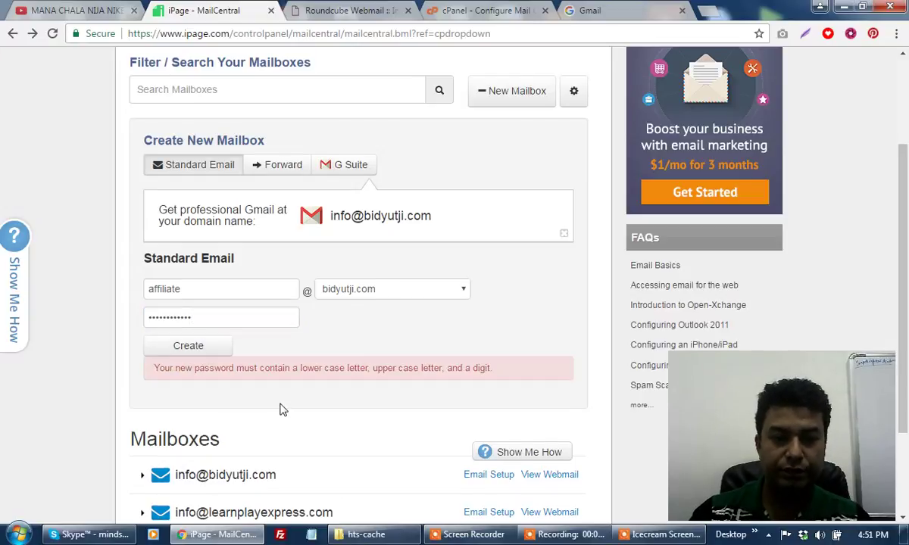
Replace the password with one mixing upper case, lower case and digits, and create the mailbox.
{"action": "left_click", "coordinate": [228, 318]}
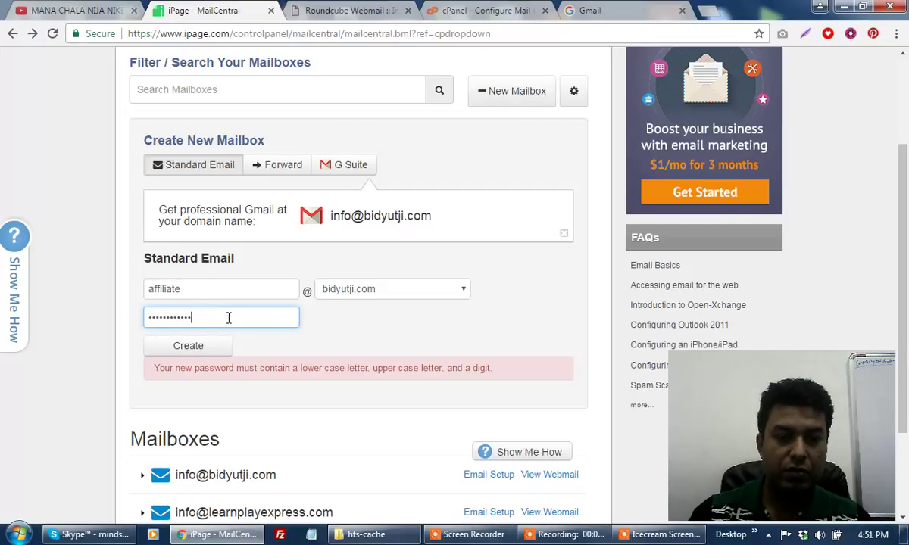
{"action": "left_click_drag", "start_coordinate": [228, 318], "coordinate": [142, 319]}
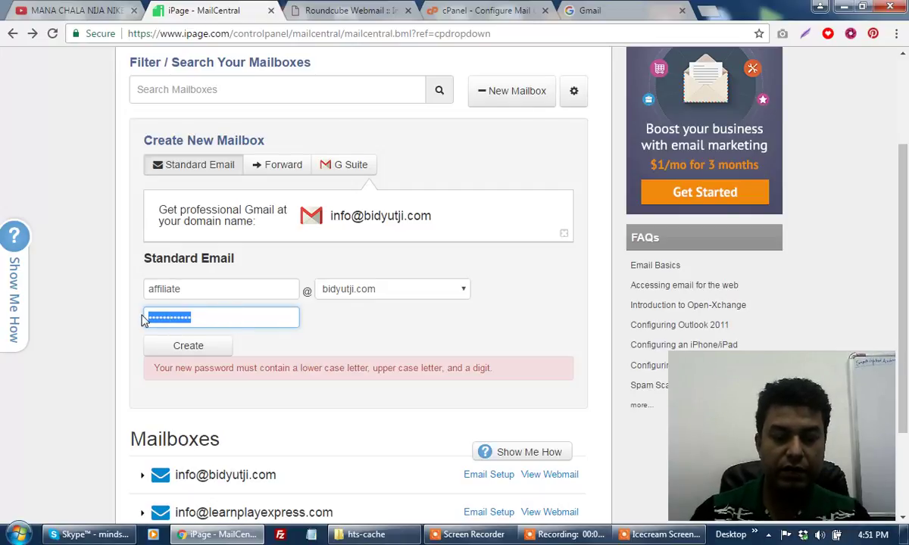
{"action": "type", "text": "Abcd1234"}
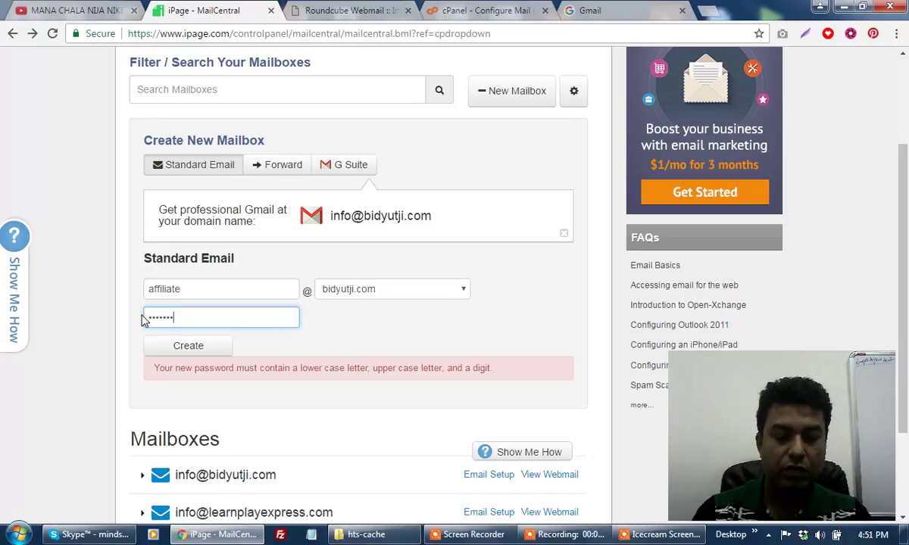
{"action": "type", "text": "5"}
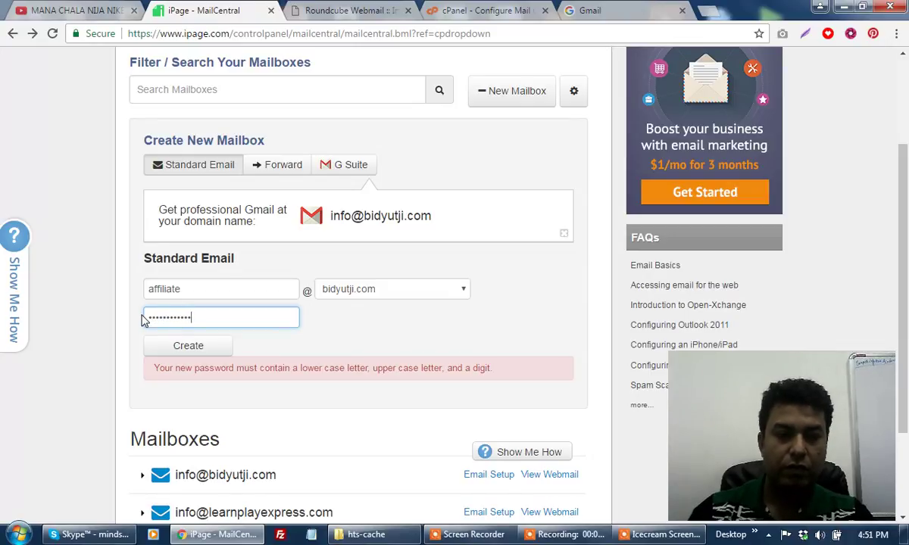
{"action": "left_click", "coordinate": [220, 348]}
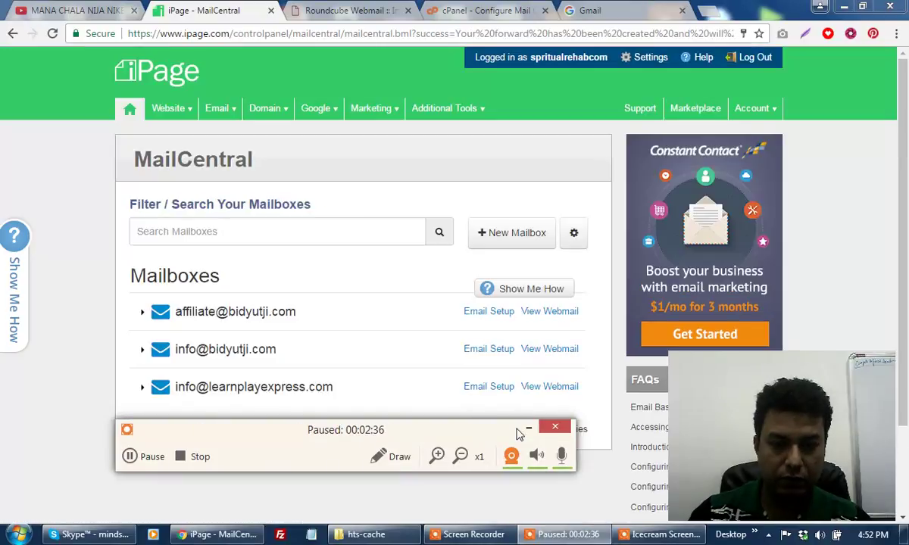
{"action": "left_click", "coordinate": [527, 429]}
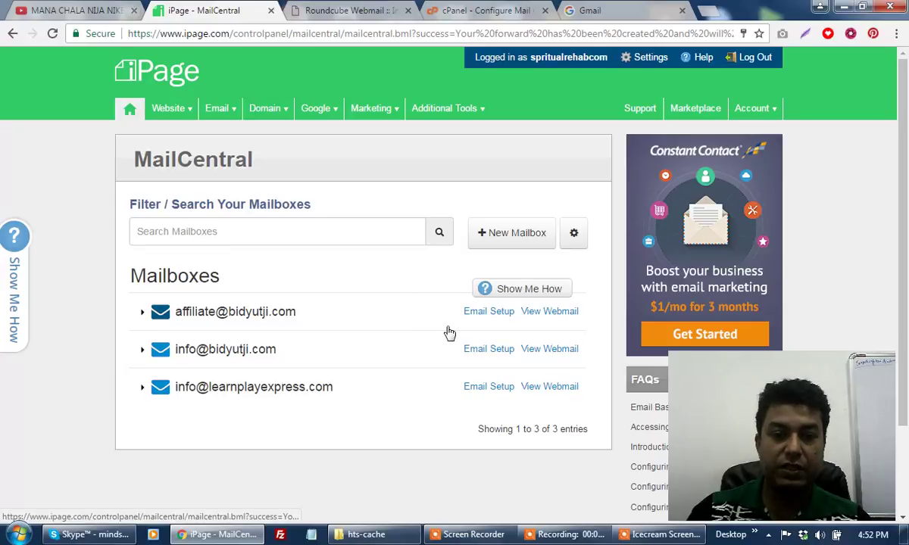
{"action": "left_click", "coordinate": [488, 319]}
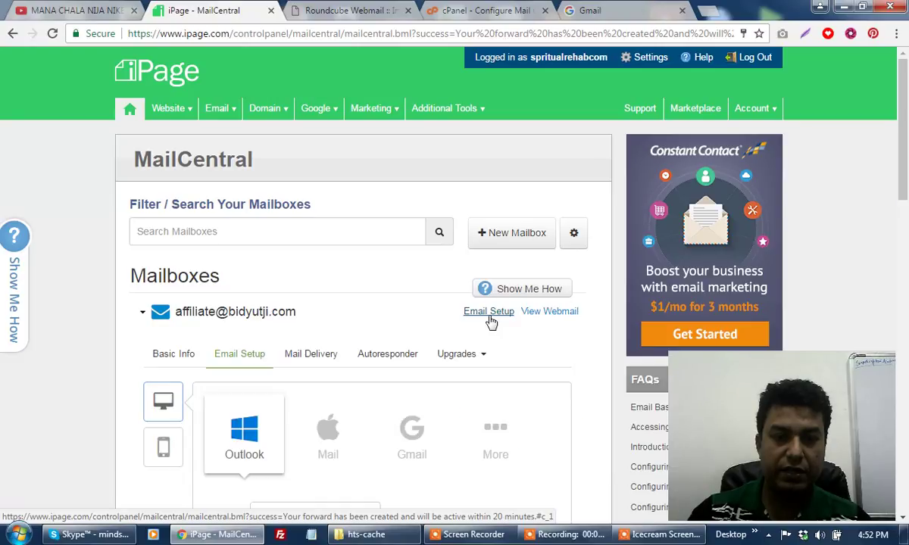
Display the Gmail manual setup instructions, showing server imap.ipage.com and port 143.
{"action": "scroll", "coordinate": [341, 386], "scroll_direction": "down", "scroll_amount": 2}
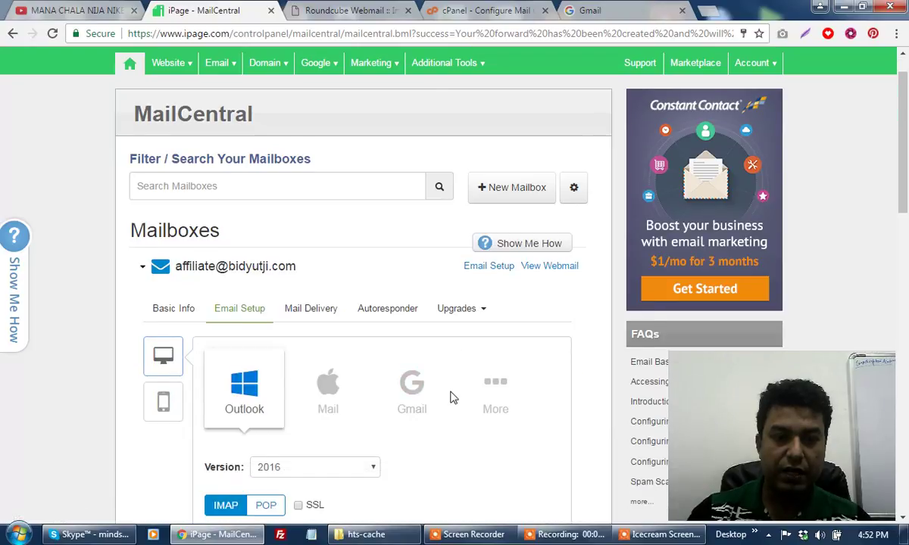
{"action": "scroll", "coordinate": [457, 388], "scroll_direction": "down", "scroll_amount": 3}
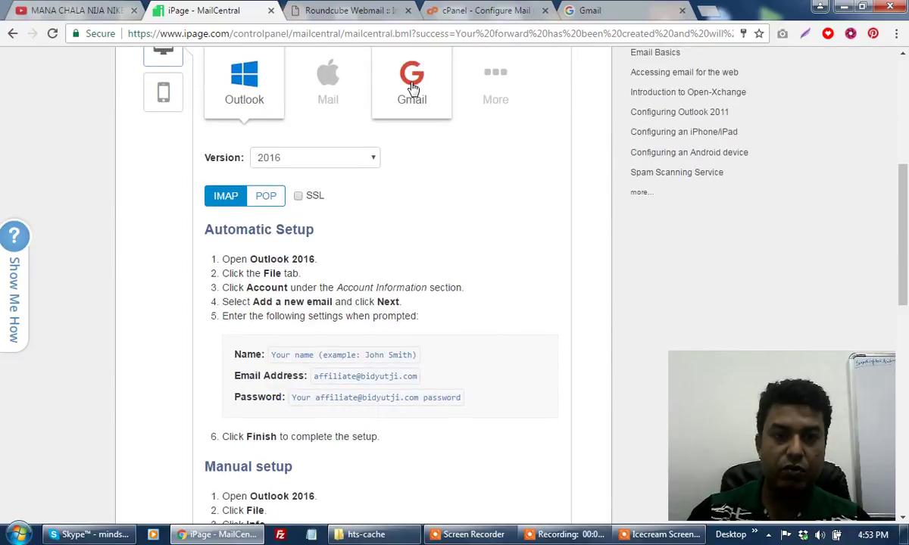
{"action": "left_click", "coordinate": [414, 92]}
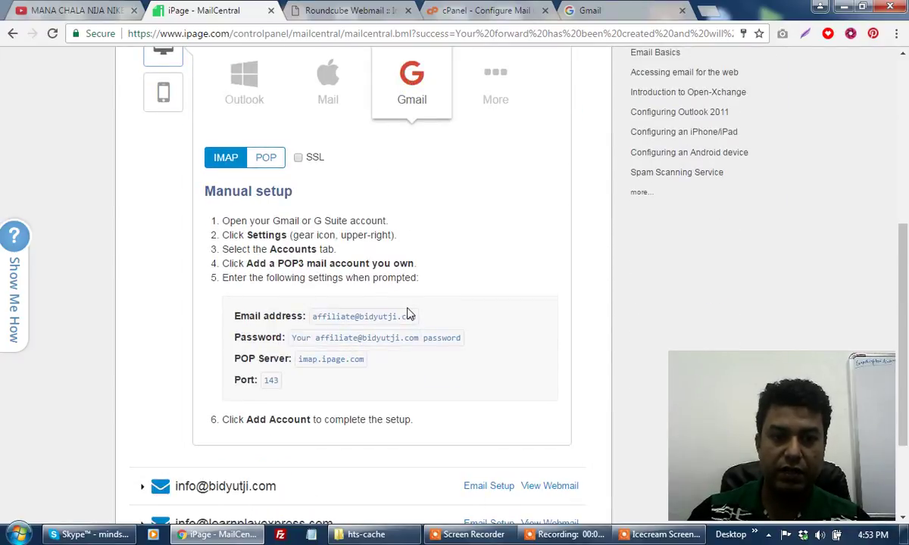
{"action": "scroll", "coordinate": [408, 313], "scroll_direction": "down", "scroll_amount": 1}
{"action": "scroll", "coordinate": [407, 314], "scroll_direction": "down", "scroll_amount": 1}
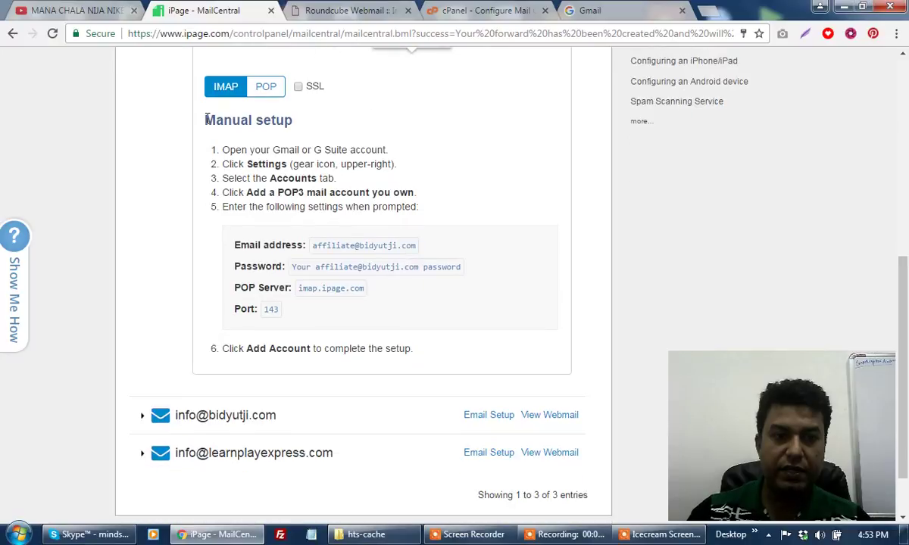
{"action": "left_click_drag", "start_coordinate": [206, 119], "coordinate": [438, 360]}
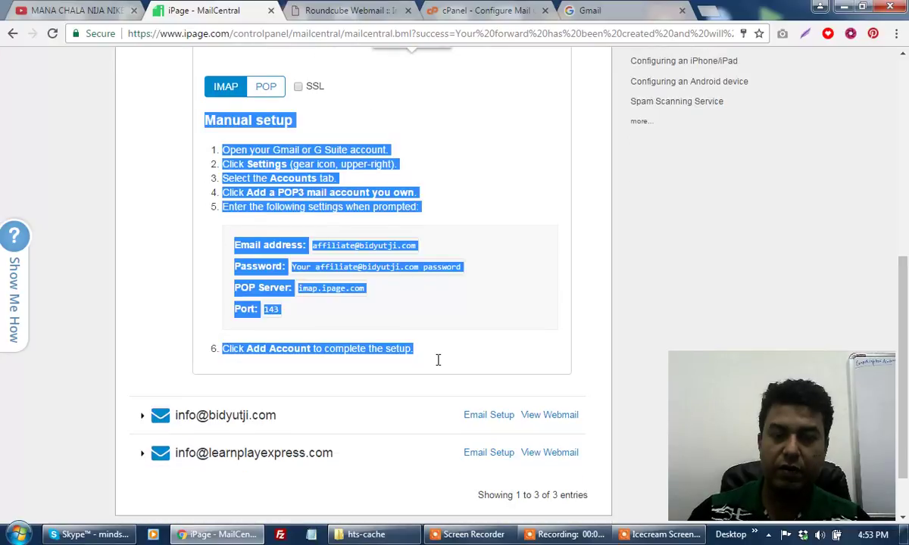
{"action": "left_click", "coordinate": [463, 160]}
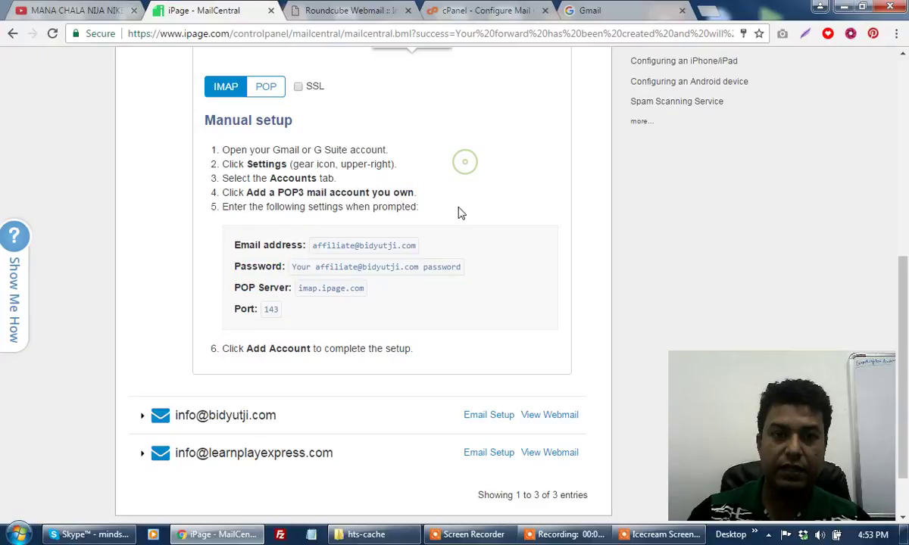
{"action": "scroll", "coordinate": [292, 292], "scroll_direction": "up", "scroll_amount": 3}
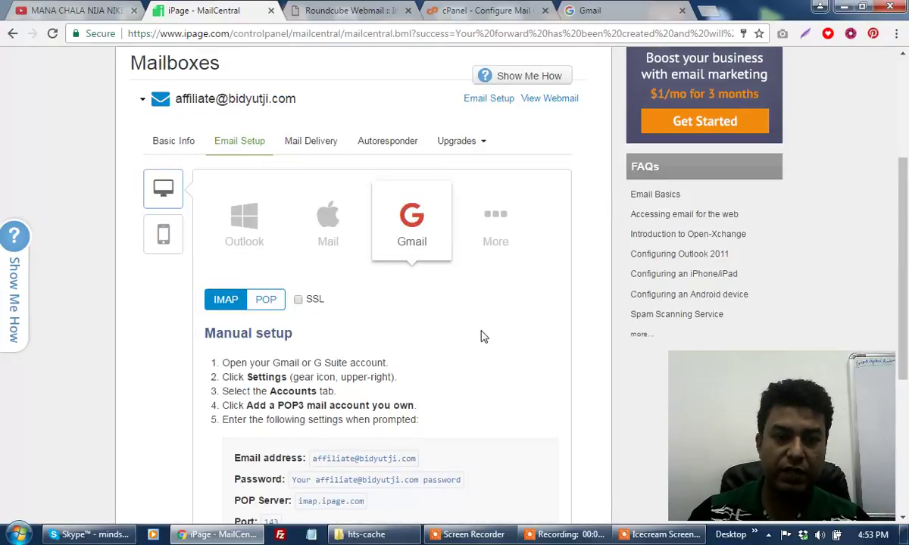
{"action": "scroll", "coordinate": [484, 336], "scroll_direction": "up", "scroll_amount": 1}
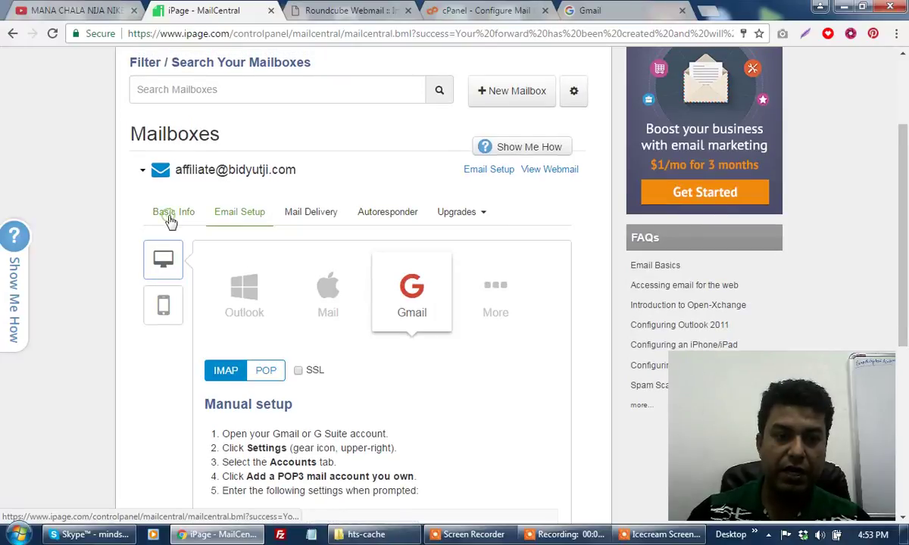
Check the affiliate mailbox's Basic Info (0 MB of 500 MB used), then start a new mailbox.
{"action": "left_click", "coordinate": [171, 218]}
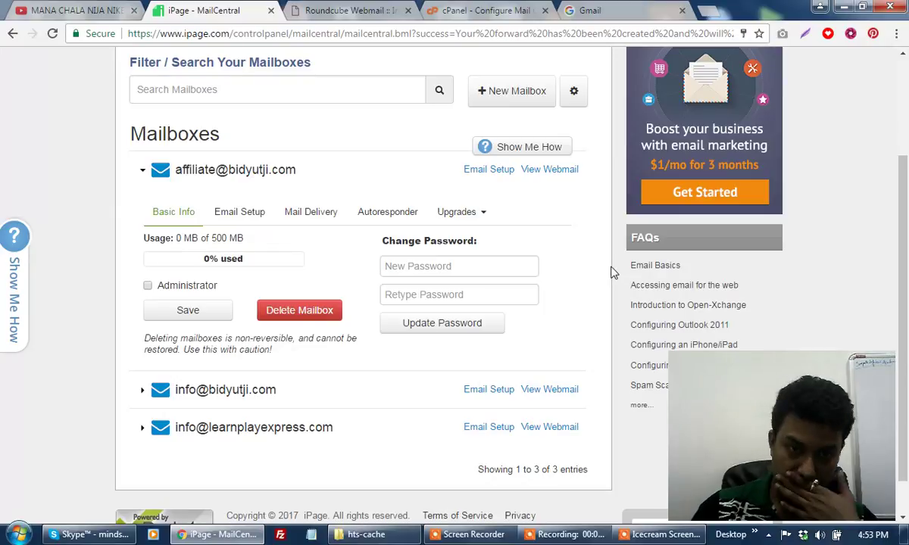
{"action": "left_click", "coordinate": [500, 94]}
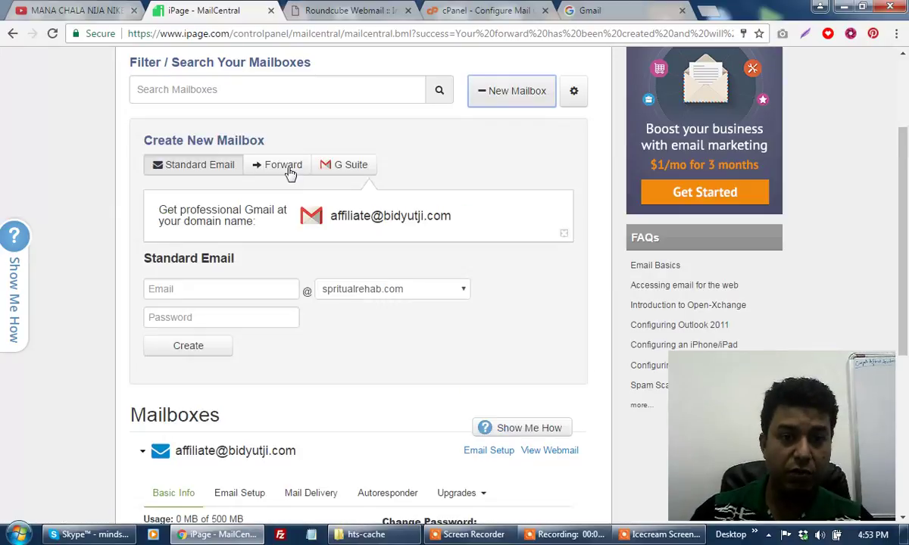
{"action": "left_click", "coordinate": [289, 172]}
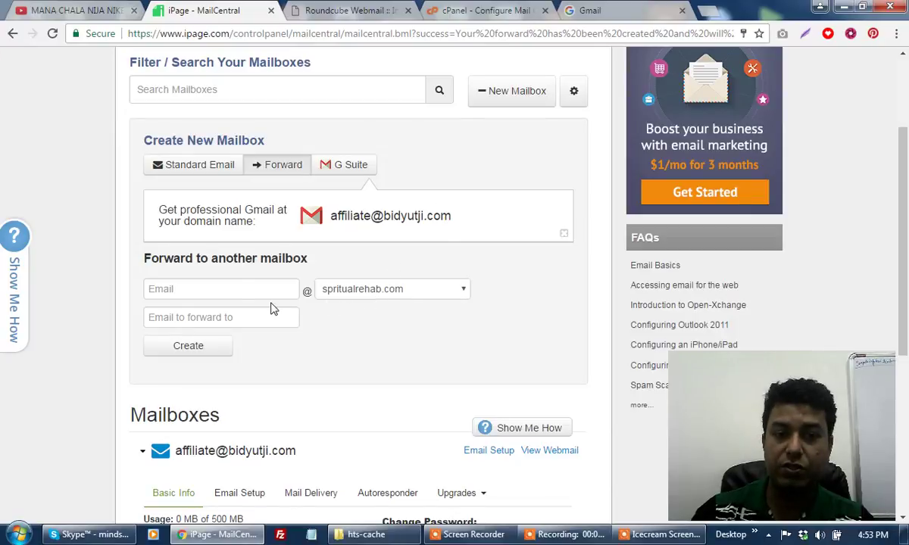
{"action": "left_click", "coordinate": [238, 288]}
{"action": "type", "text": "aff"}
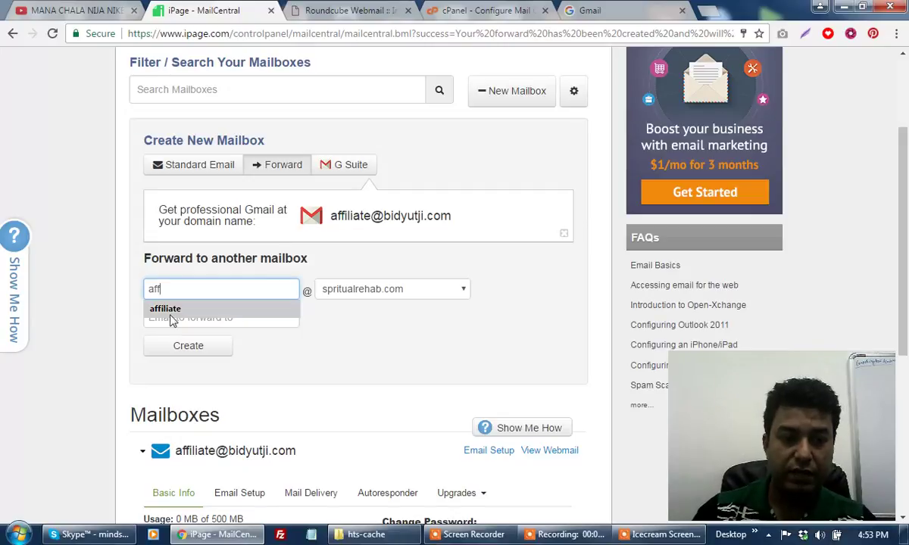
{"action": "left_click", "coordinate": [168, 309]}
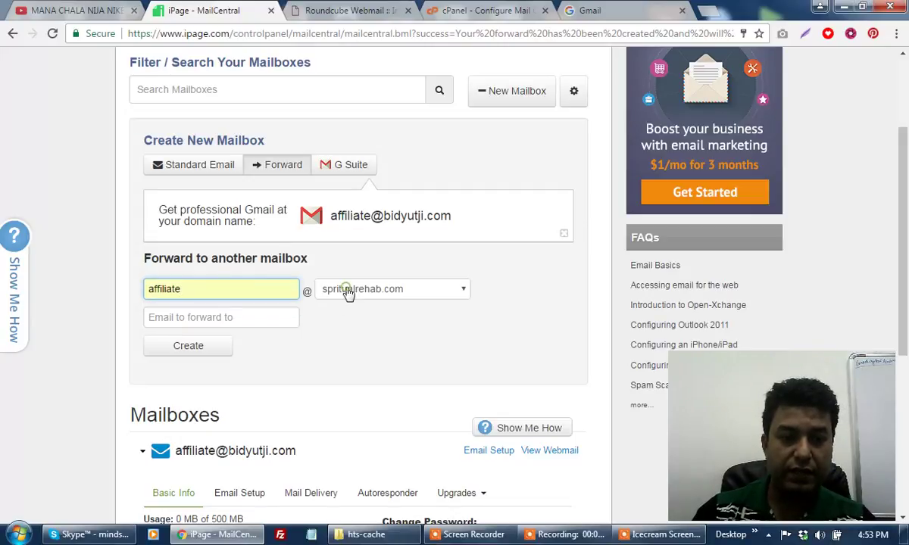
{"action": "left_click", "coordinate": [349, 290]}
{"action": "left_click", "coordinate": [349, 321]}
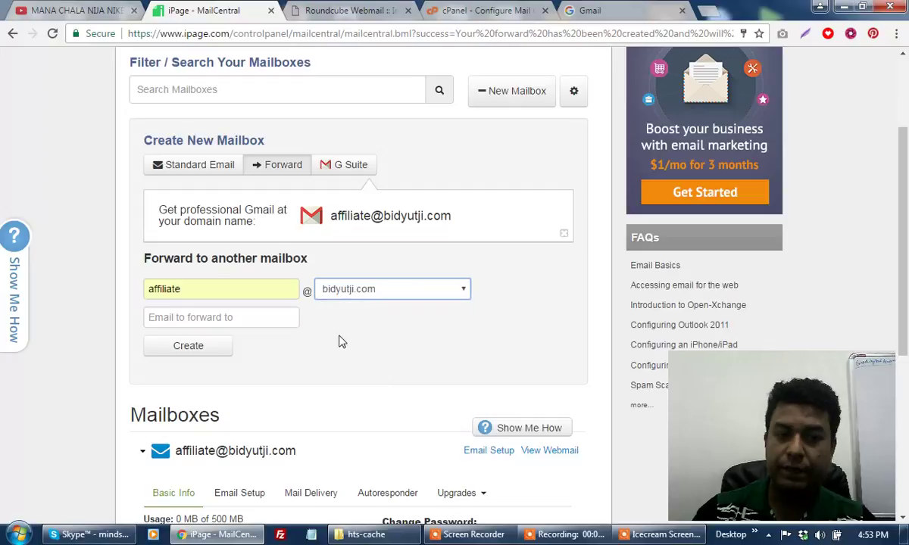
{"action": "left_click", "coordinate": [201, 317]}
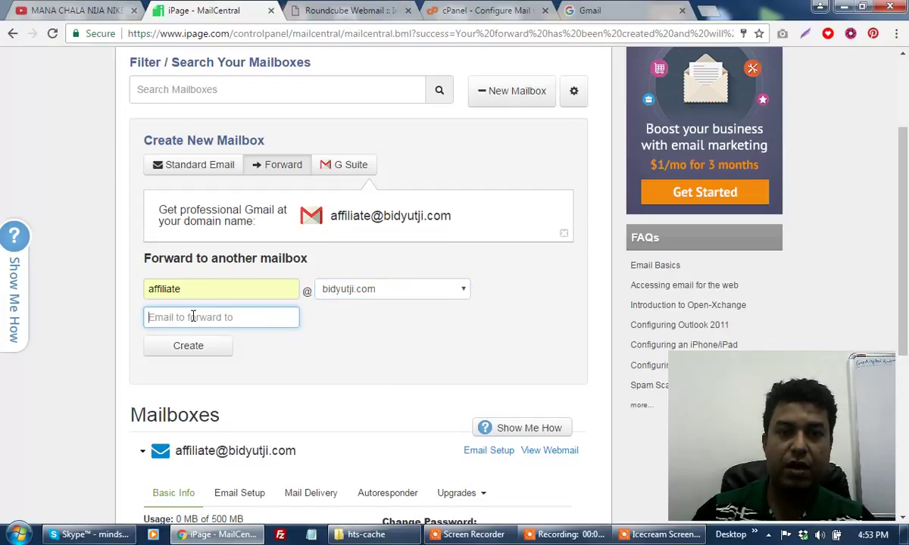
{"action": "type", "text": "bidyut"}
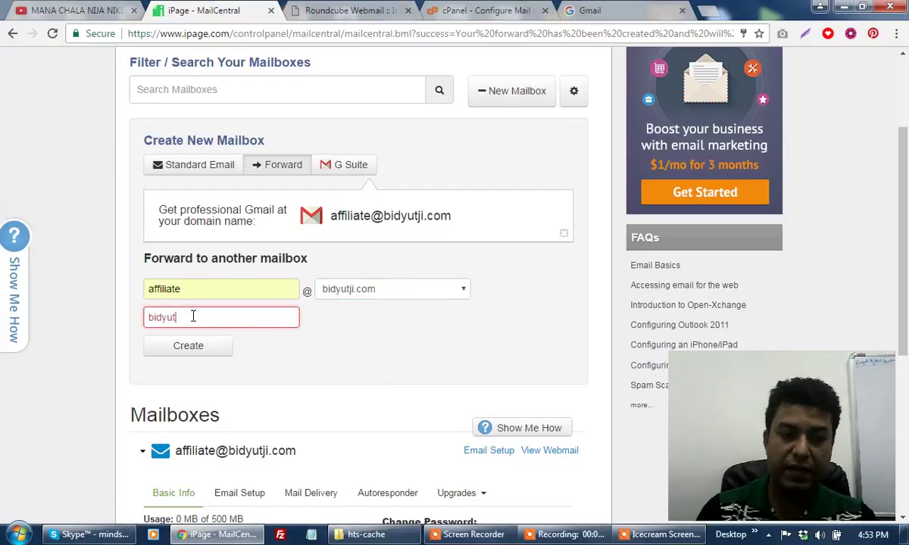
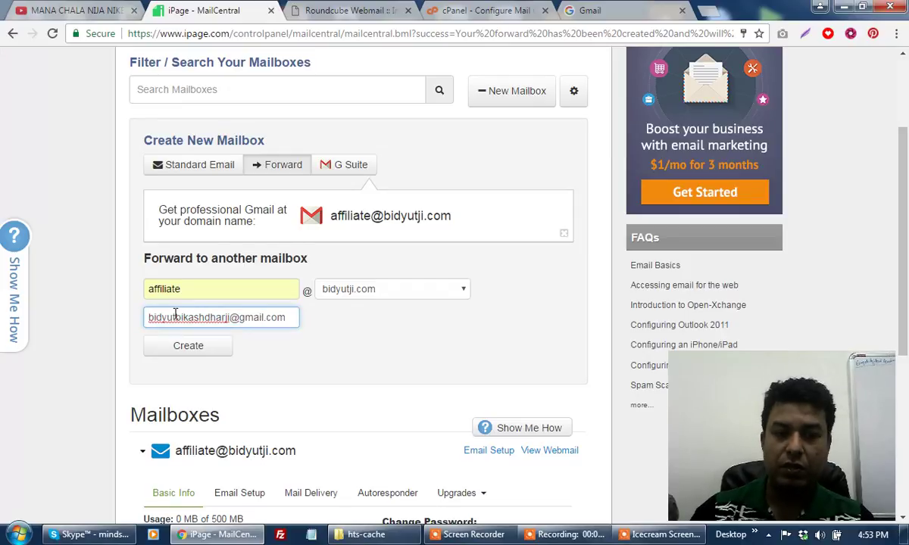
{"action": "left_click", "coordinate": [201, 352]}
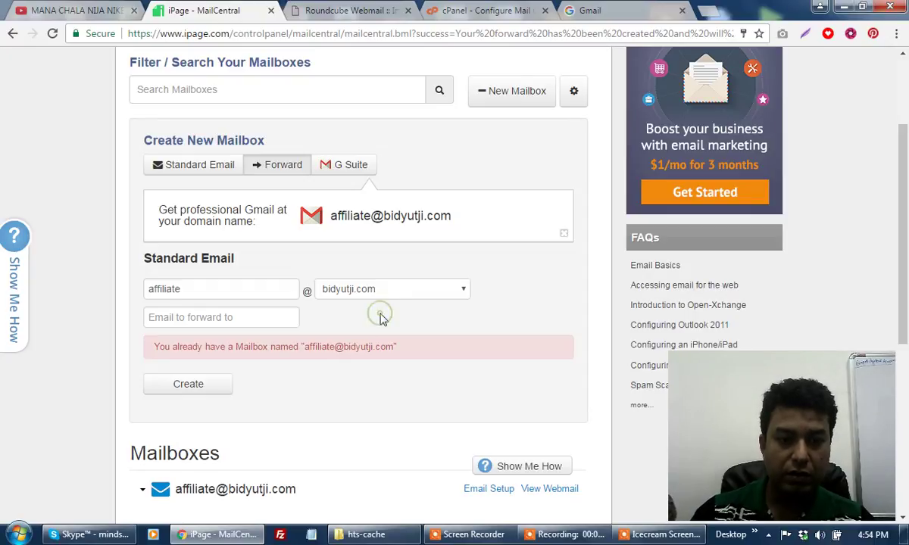
Show the affiliate mailbox's Mail Delivery settings, currently delivering only to itself.
{"action": "scroll", "coordinate": [356, 324], "scroll_direction": "down", "scroll_amount": 2}
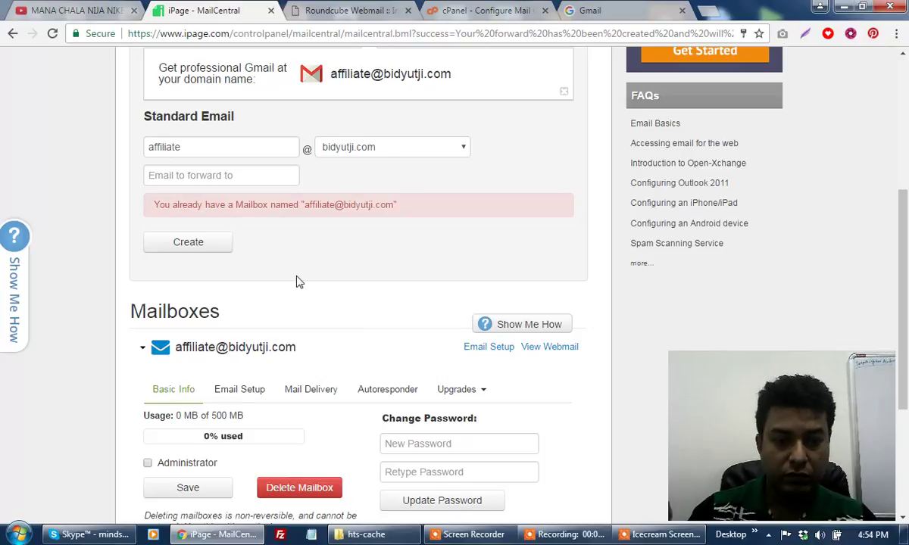
{"action": "scroll", "coordinate": [335, 283], "scroll_direction": "down", "scroll_amount": 2}
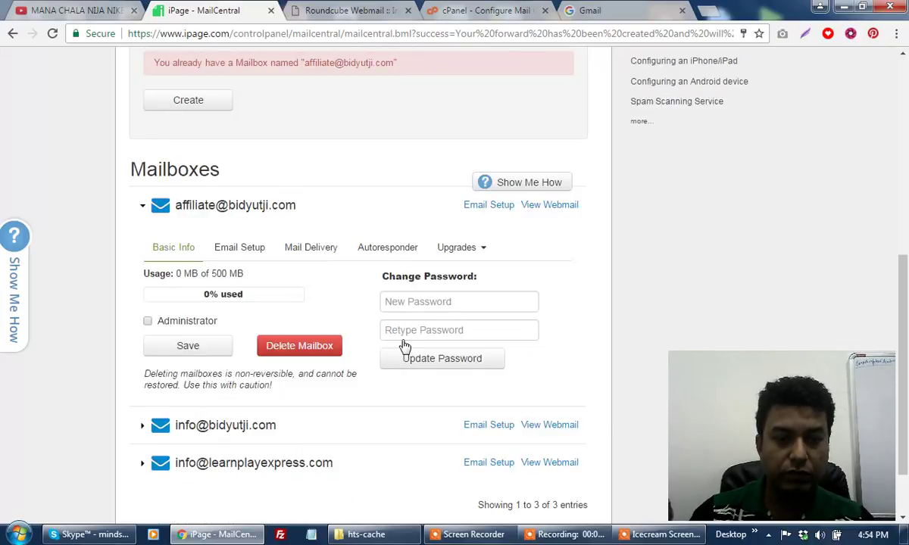
{"action": "scroll", "coordinate": [394, 311], "scroll_direction": "down", "scroll_amount": 1}
{"action": "scroll", "coordinate": [394, 288], "scroll_direction": "up", "scroll_amount": 2}
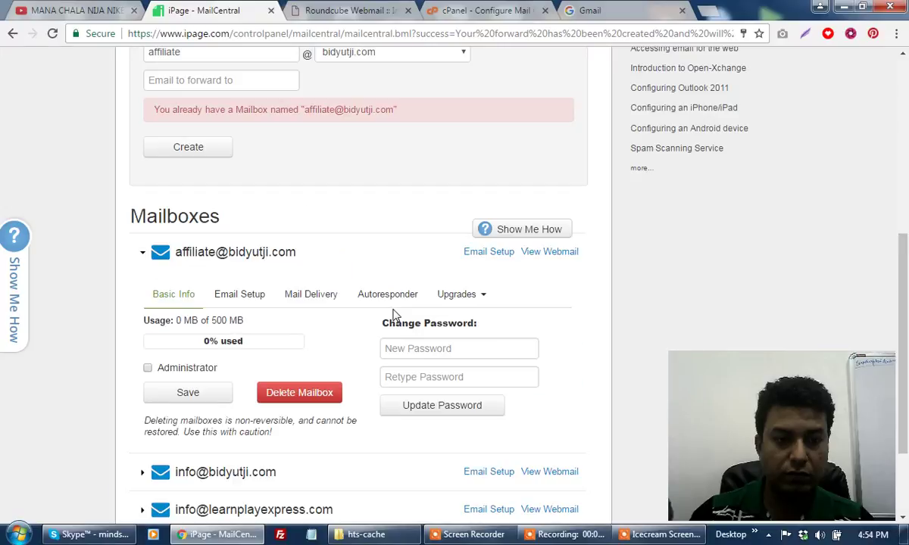
{"action": "left_click", "coordinate": [233, 310]}
{"action": "left_click", "coordinate": [310, 312]}
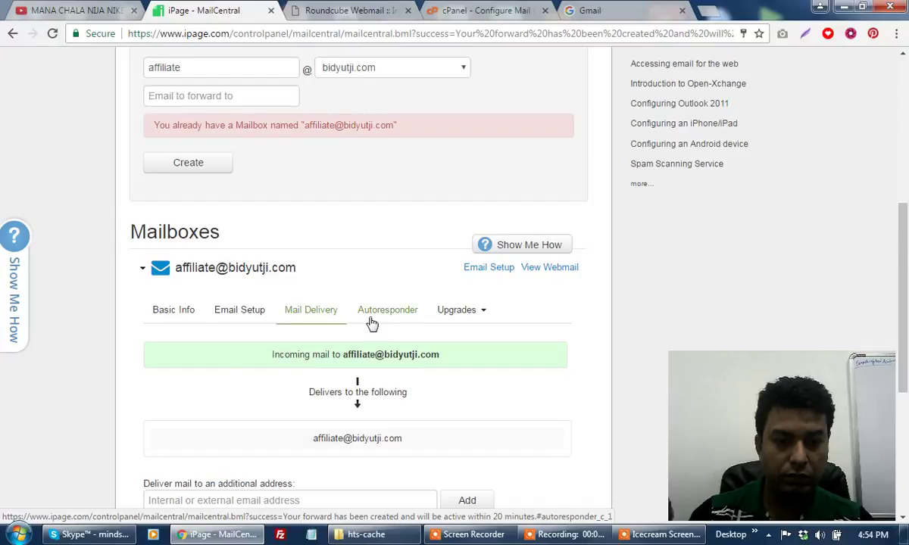
{"action": "scroll", "coordinate": [371, 323], "scroll_direction": "down", "scroll_amount": 2}
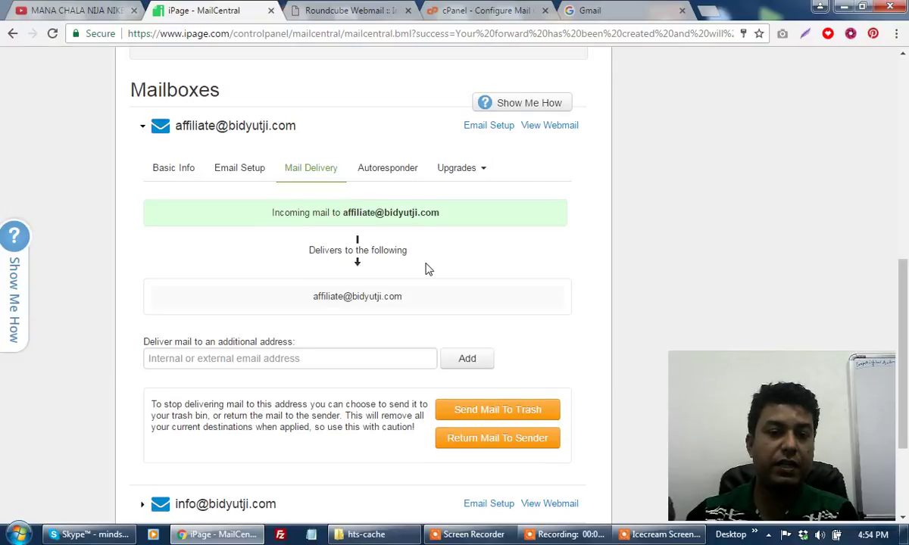
Add the external Gmail address as an extra delivery destination for the affiliate mailbox.
{"action": "left_click", "coordinate": [285, 354]}
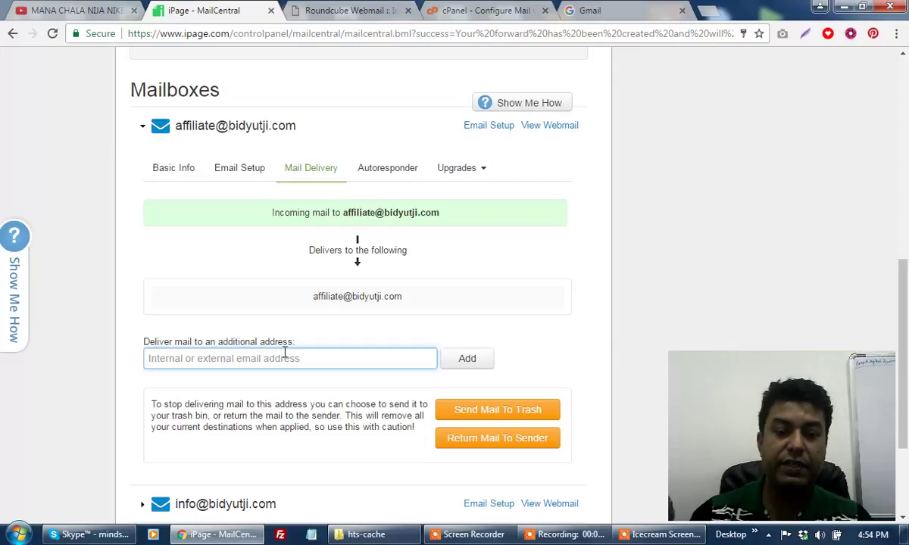
{"action": "type", "text": "bidyut"}
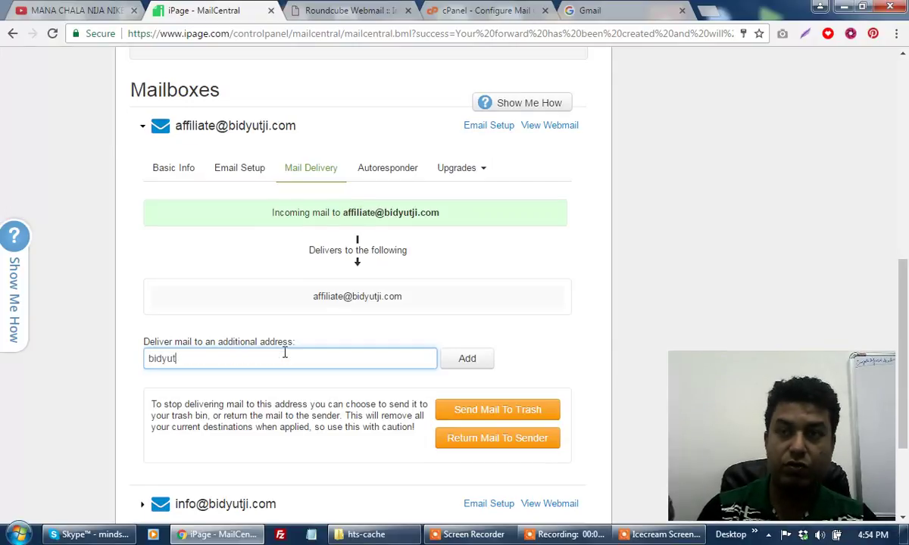
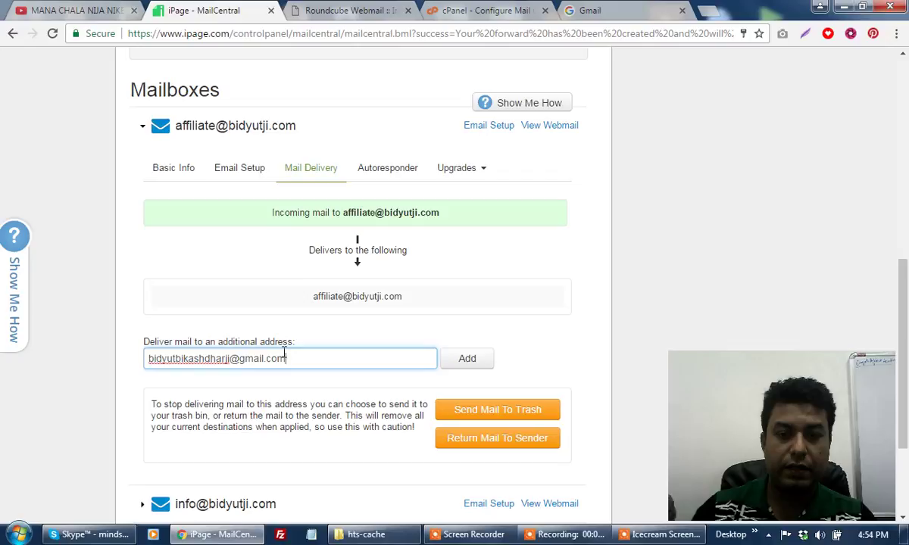
{"action": "left_click", "coordinate": [477, 366]}
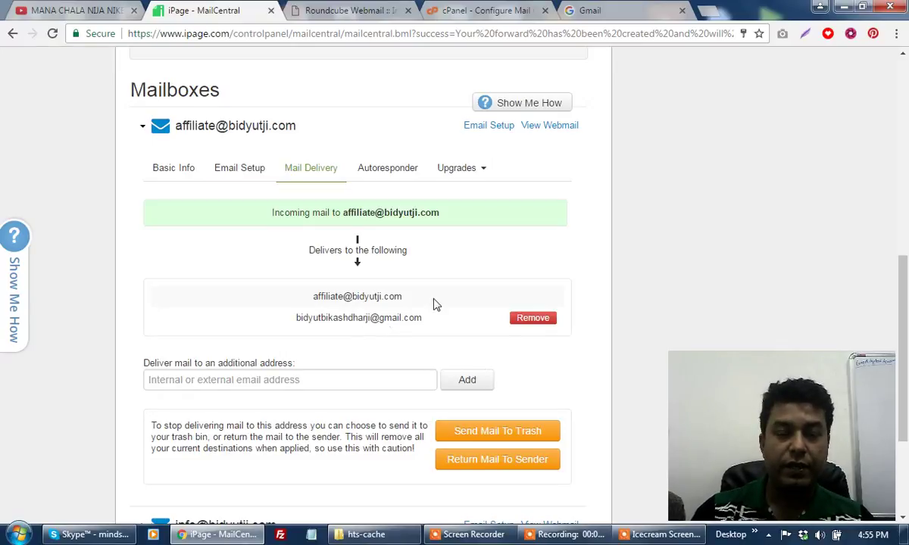
Glance at the Gmail sign-in tab, then bring up the cPanel mail-client configuration page.
{"action": "left_click", "coordinate": [591, 9]}
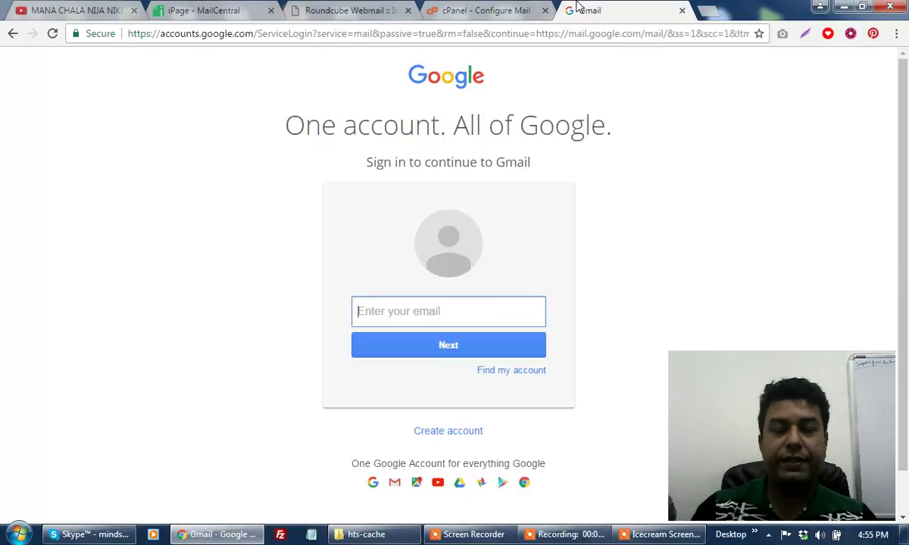
{"action": "left_click", "coordinate": [194, 11]}
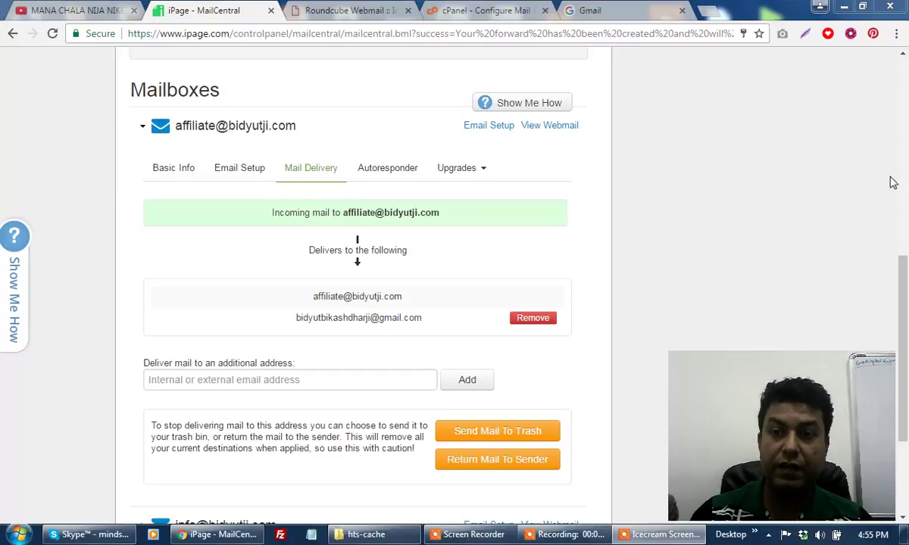
{"action": "left_click_drag", "start_coordinate": [904, 277], "coordinate": [904, 68]}
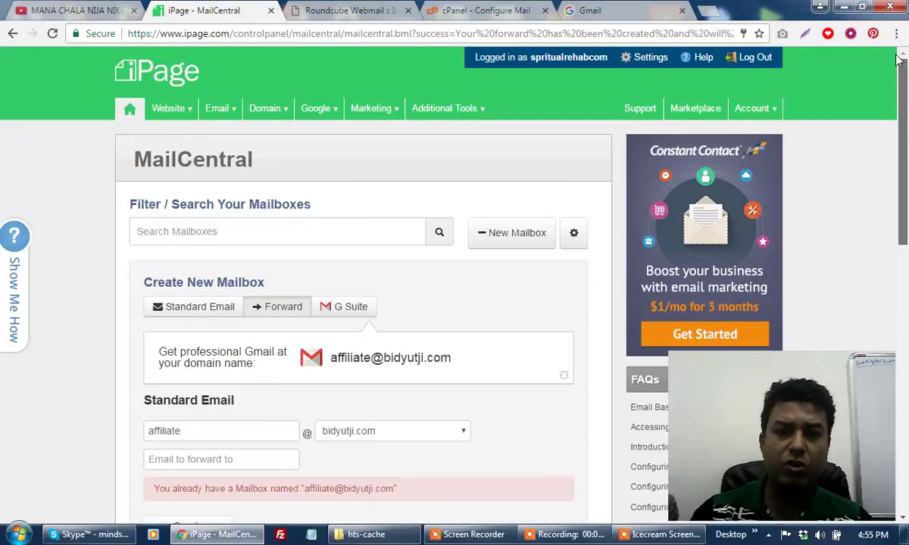
{"action": "left_click", "coordinate": [457, 12]}
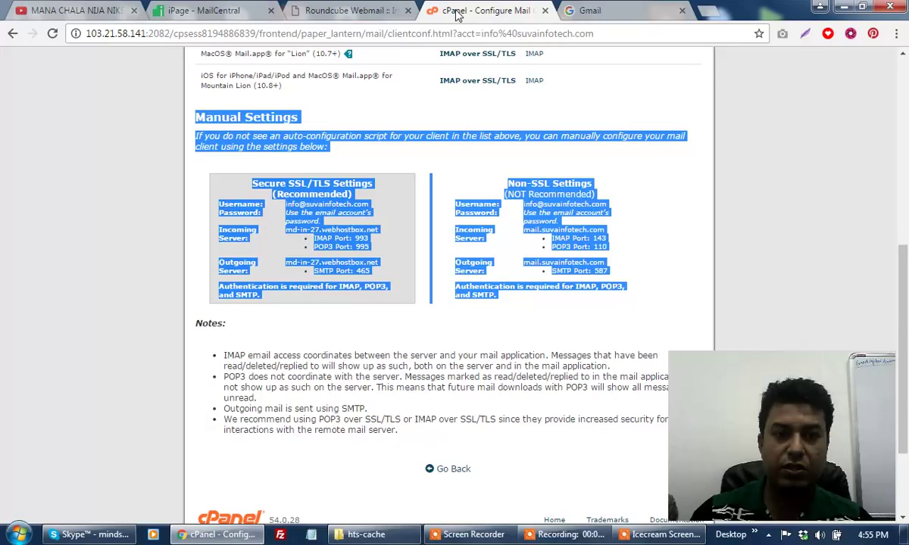
Return to the cPanel home dashboard and bring its Email tools section into view.
{"action": "left_click", "coordinate": [818, 241]}
{"action": "key", "text": "Home"}
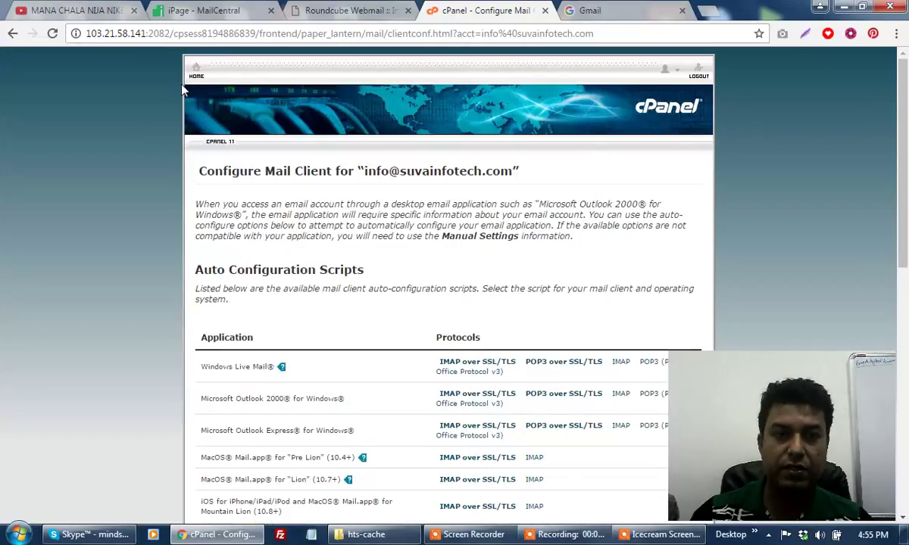
{"action": "left_click", "coordinate": [191, 76]}
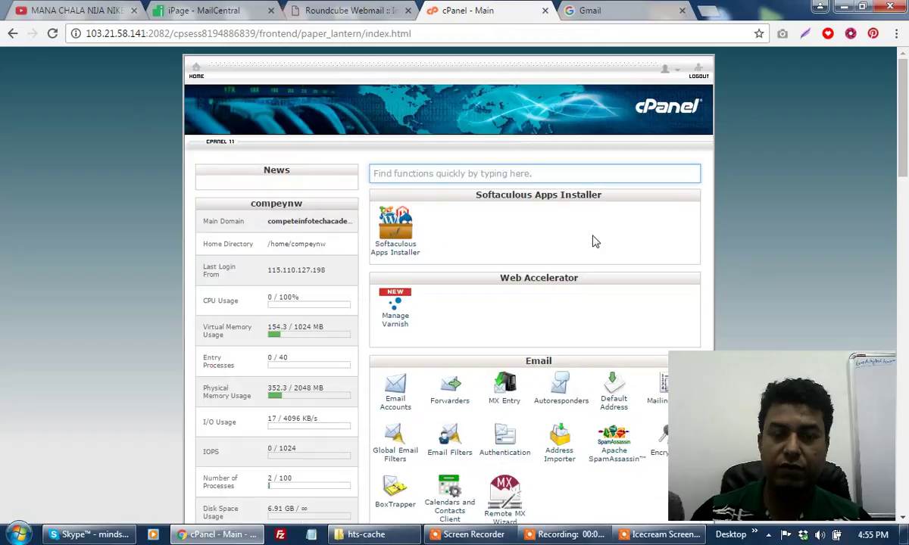
{"action": "scroll", "coordinate": [595, 241], "scroll_direction": "down", "scroll_amount": 3}
{"action": "scroll", "coordinate": [594, 240], "scroll_direction": "down", "scroll_amount": 3}
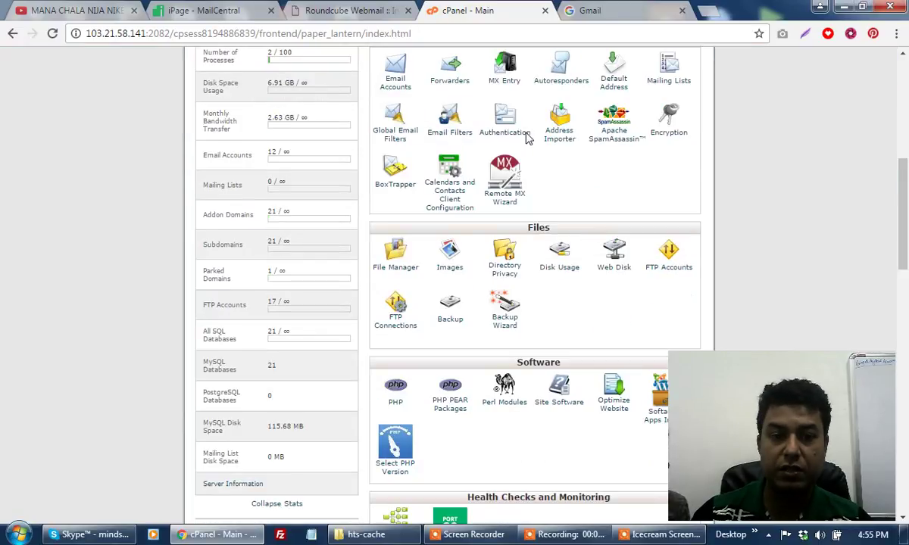
{"action": "scroll", "coordinate": [546, 78], "scroll_direction": "up", "scroll_amount": 1}
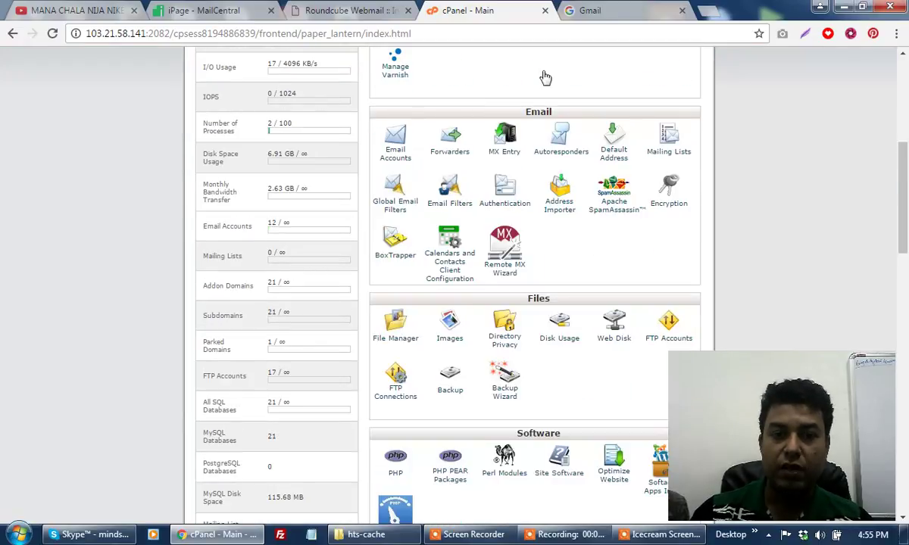
Open Email Accounts and review the existing accounts below the Add Email Account form.
{"action": "left_click", "coordinate": [394, 160]}
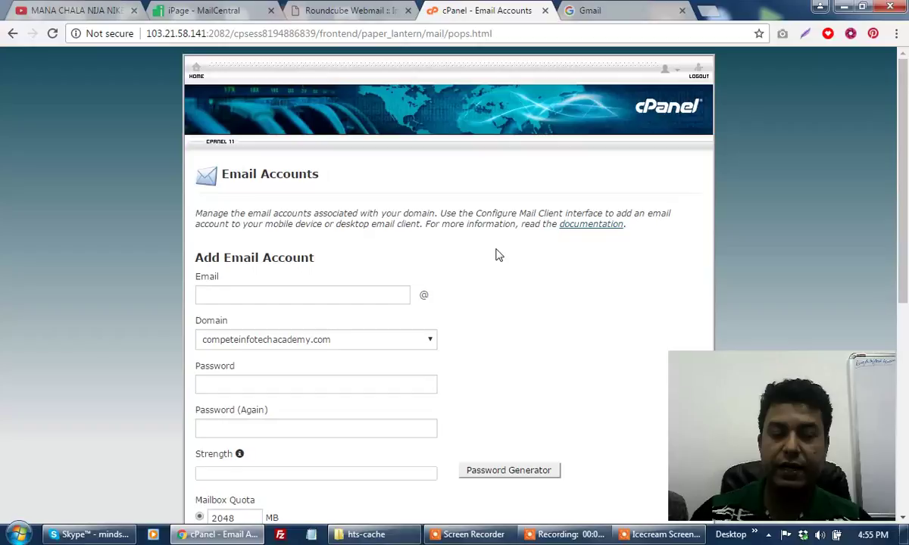
{"action": "scroll", "coordinate": [493, 338], "scroll_direction": "down", "scroll_amount": 2}
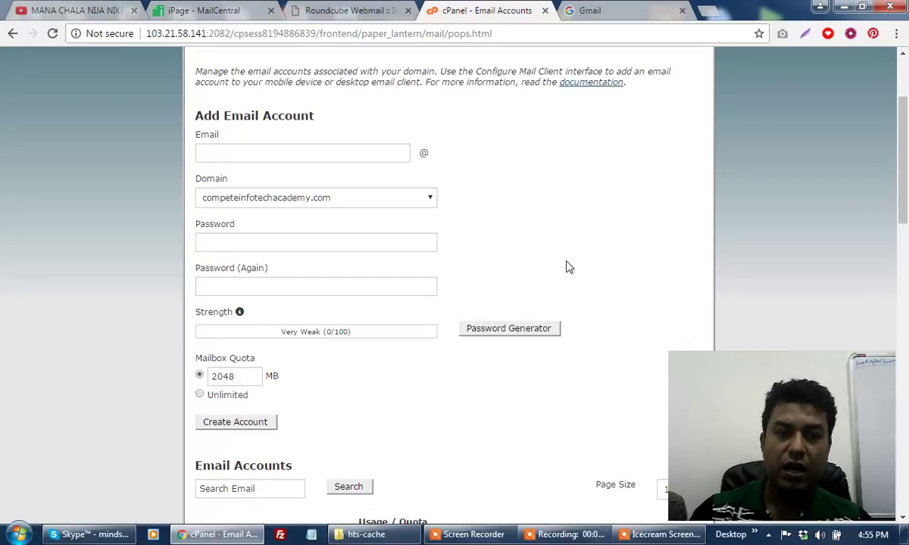
{"action": "scroll", "coordinate": [568, 267], "scroll_direction": "down", "scroll_amount": 4}
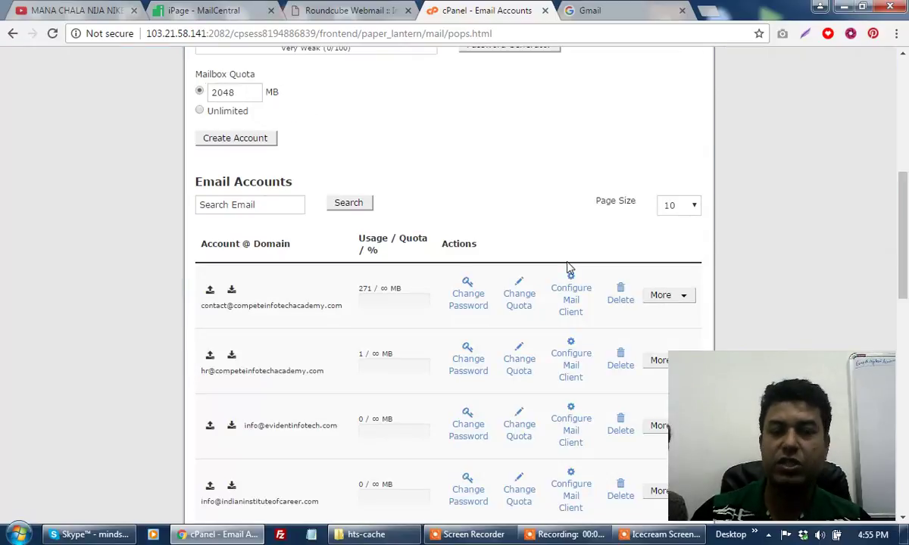
{"action": "scroll", "coordinate": [568, 267], "scroll_direction": "up", "scroll_amount": 6}
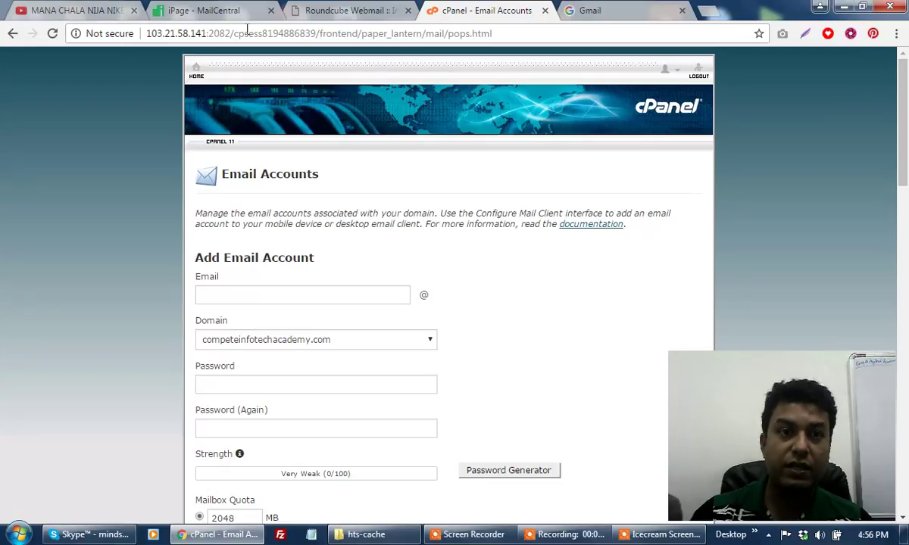
Go back to iPage MailCentral's Create New Mailbox form with the duplicate-mailbox error.
{"action": "left_click", "coordinate": [219, 13]}
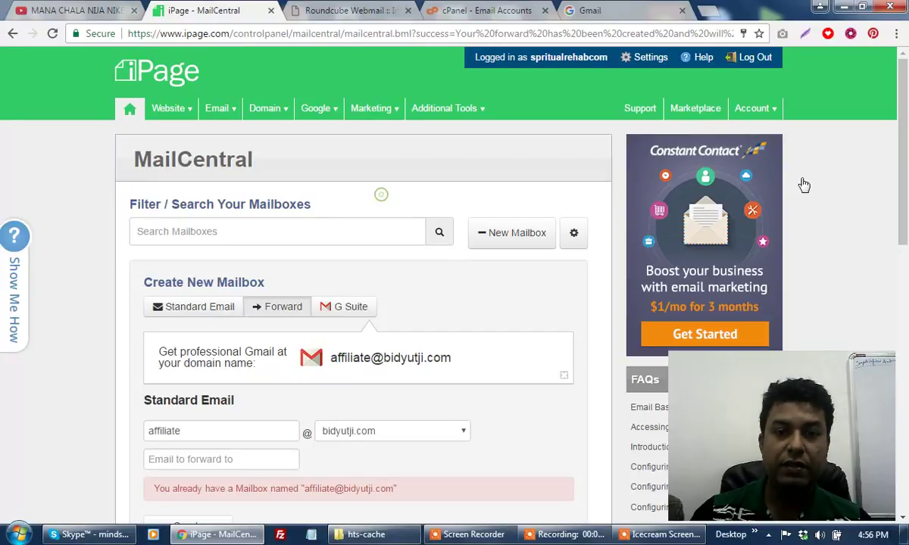
{"action": "left_click", "coordinate": [539, 533]}
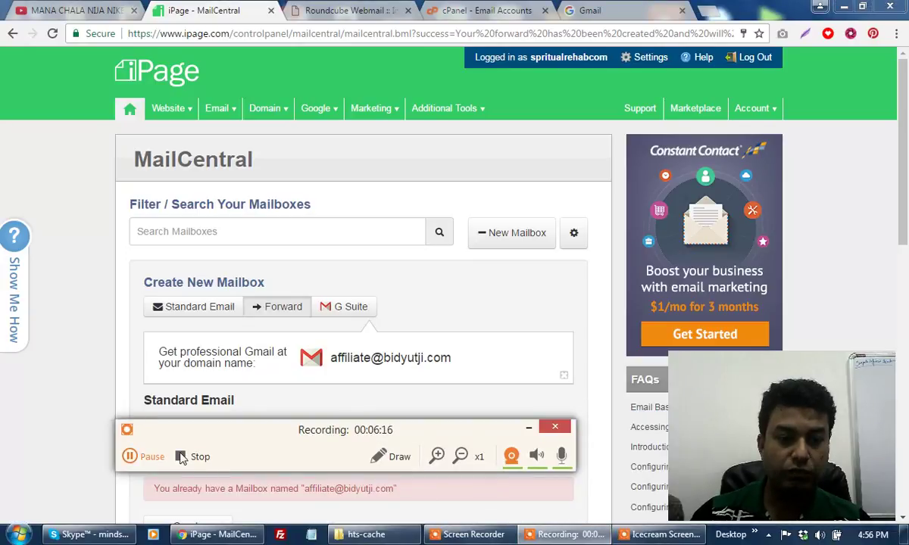